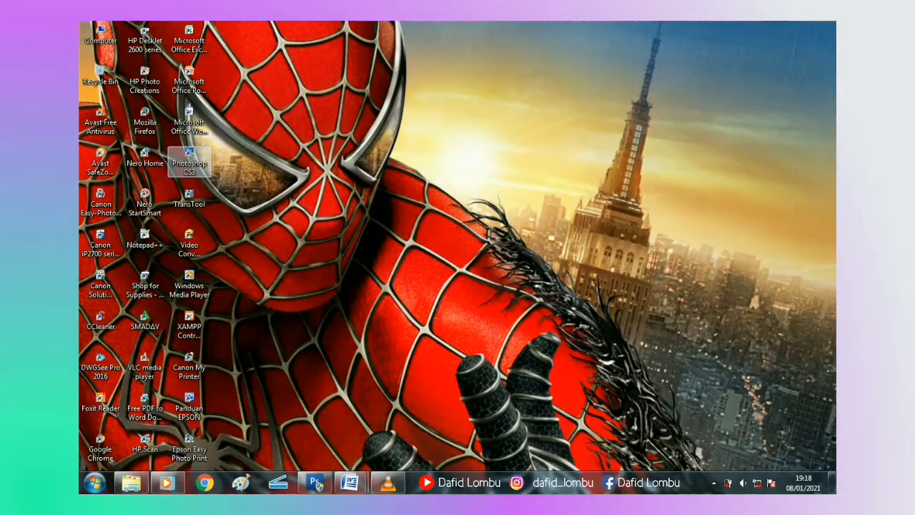
Step: Launch Adobe Photoshop CS3 from its desktop shortcut
double_click(189, 162)
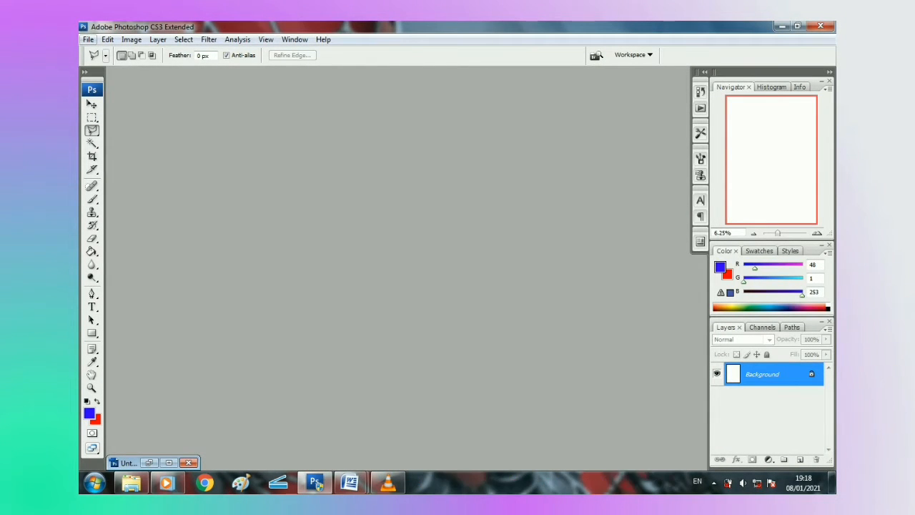
click(88, 39)
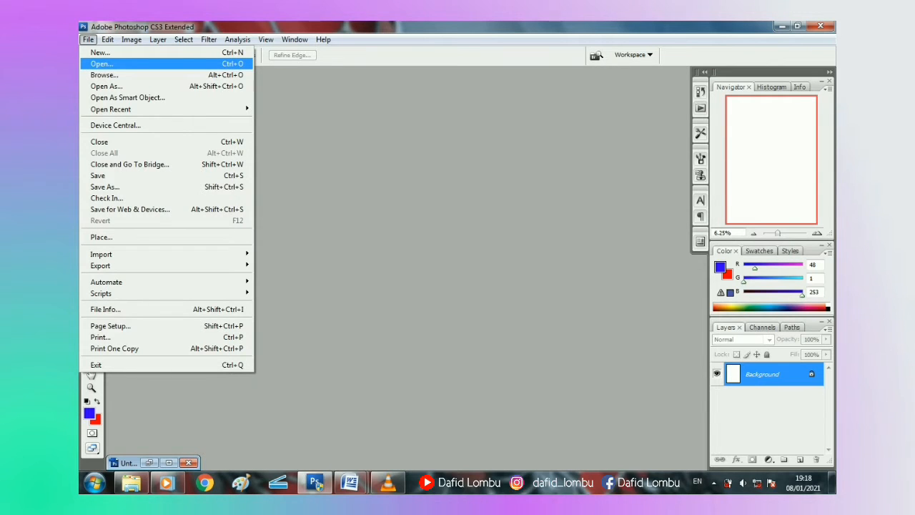
click(102, 64)
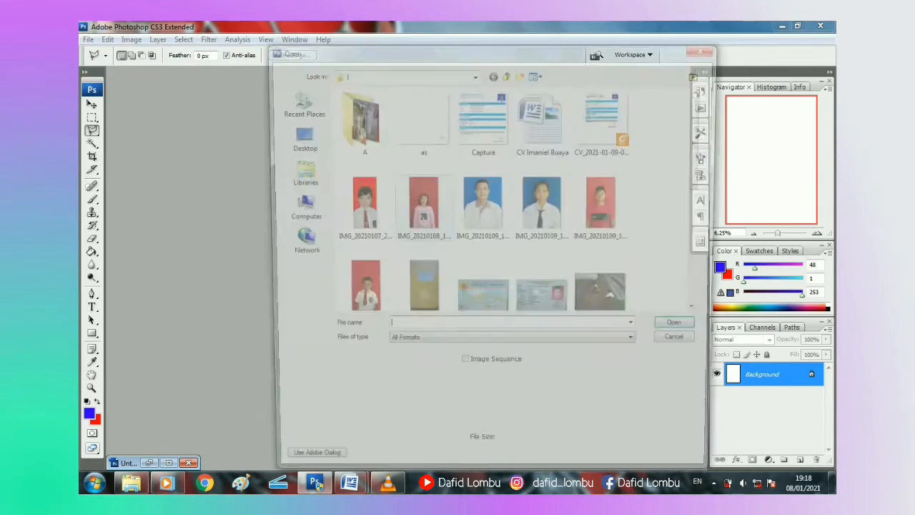
click(420, 207)
scroll(465, 214, down, 3)
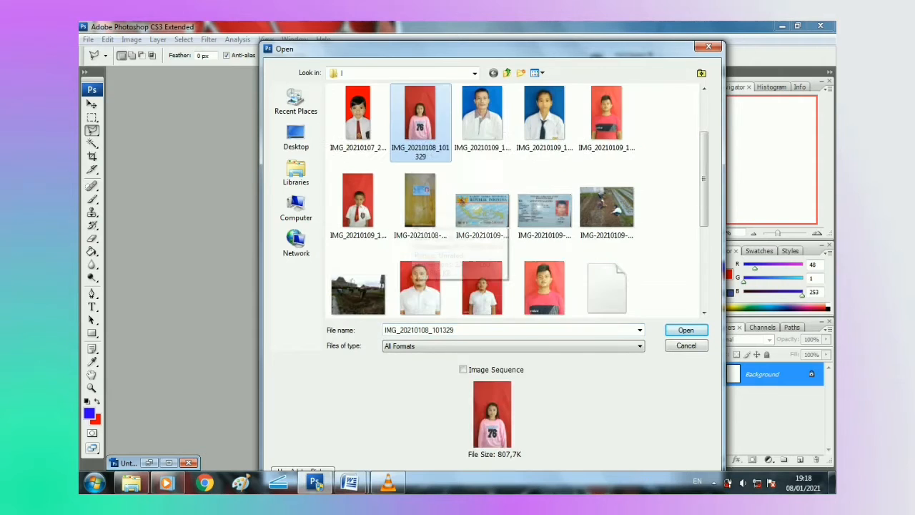
click(606, 164)
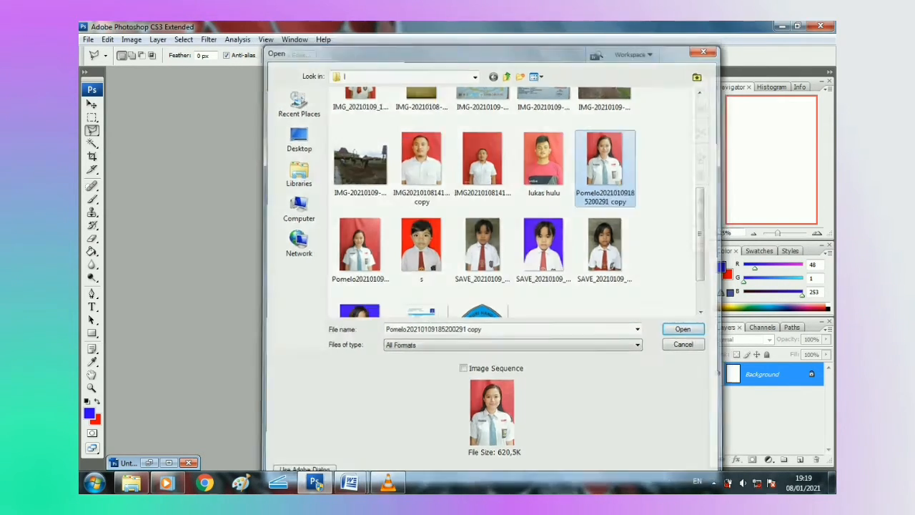
double_click(606, 164)
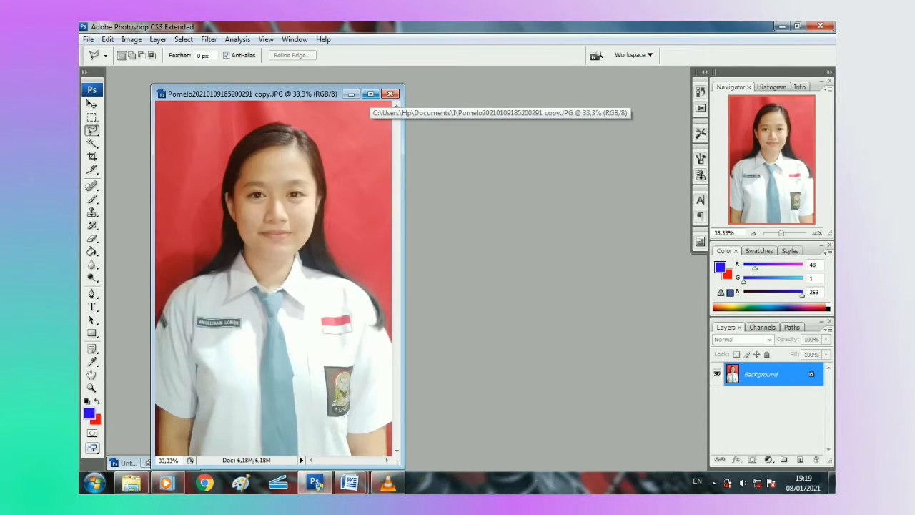
Step: Maximize the portrait's document window so it fills the workspace
click(371, 93)
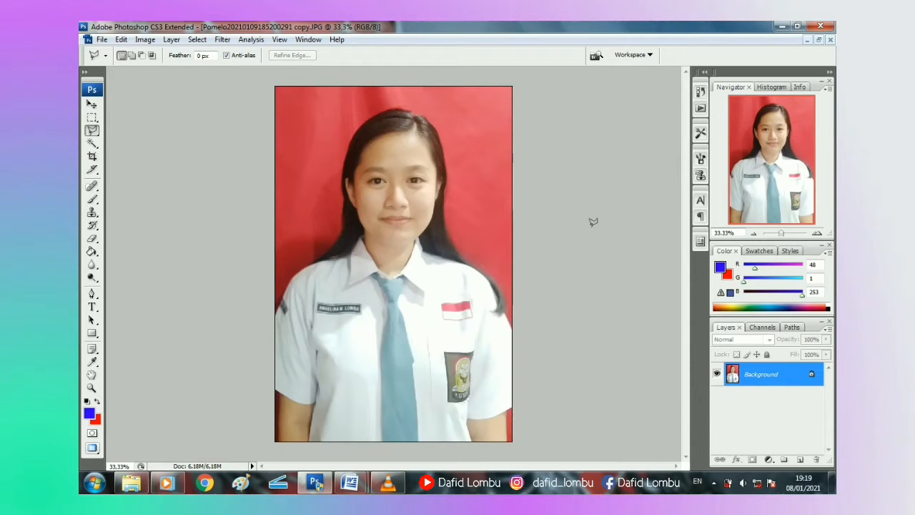
scroll(593, 222, up, 7)
scroll(593, 223, down, 14)
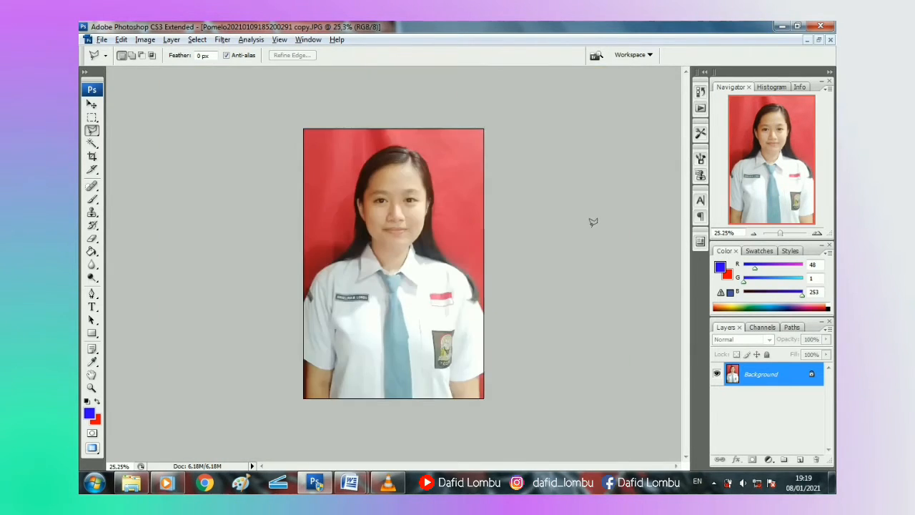
scroll(593, 222, up, 9)
scroll(593, 222, down, 3)
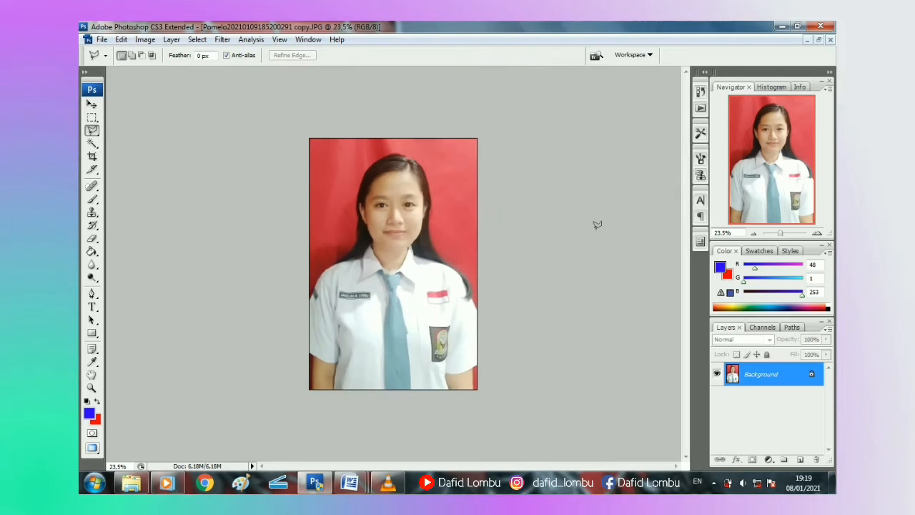
scroll(594, 223, down, 3)
scroll(596, 224, up, 4)
scroll(597, 225, up, 2)
scroll(597, 224, down, 1)
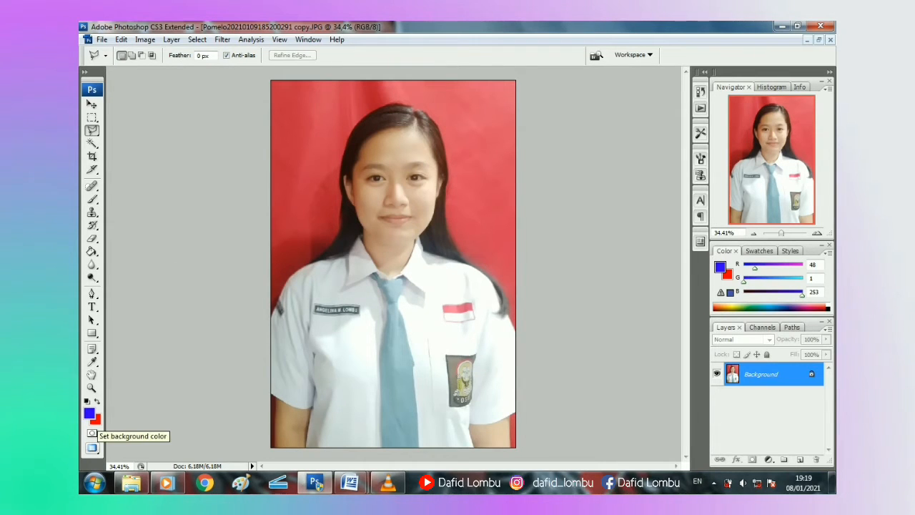
Step: Set the background colour to bright red #fd0303
click(94, 419)
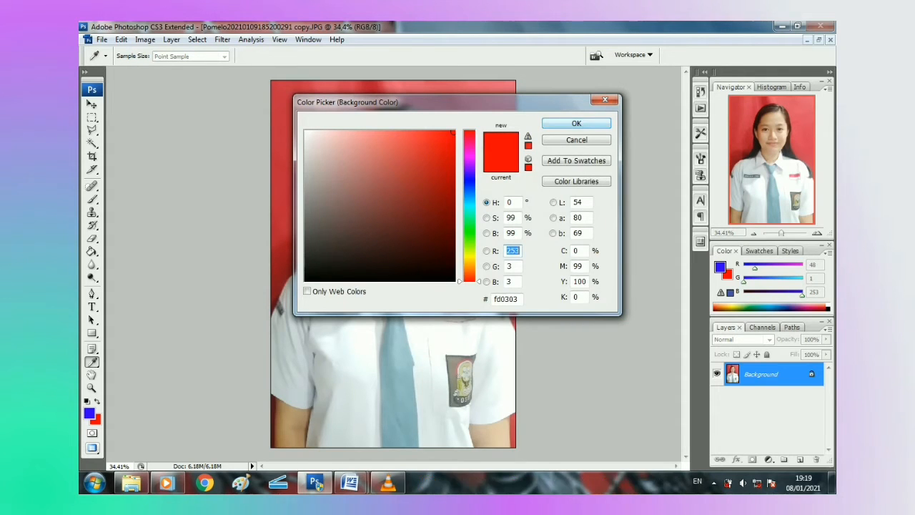
click(557, 122)
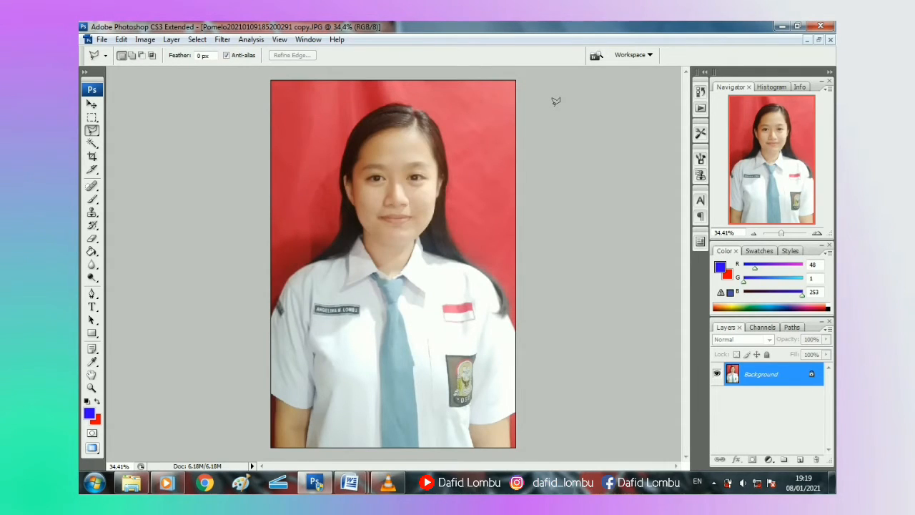
click(92, 104)
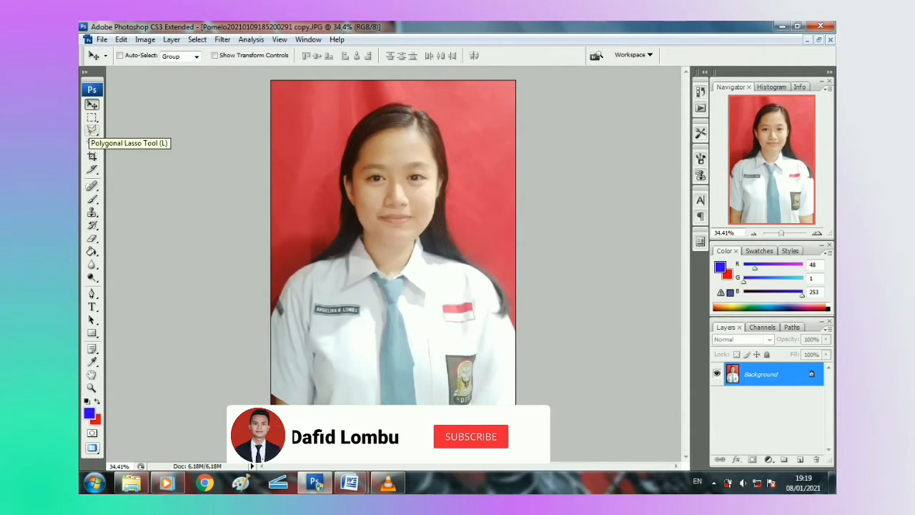
Step: With the Polygonal Lasso, trace from the lower-right edge up the right shoulder and hair
click(91, 130)
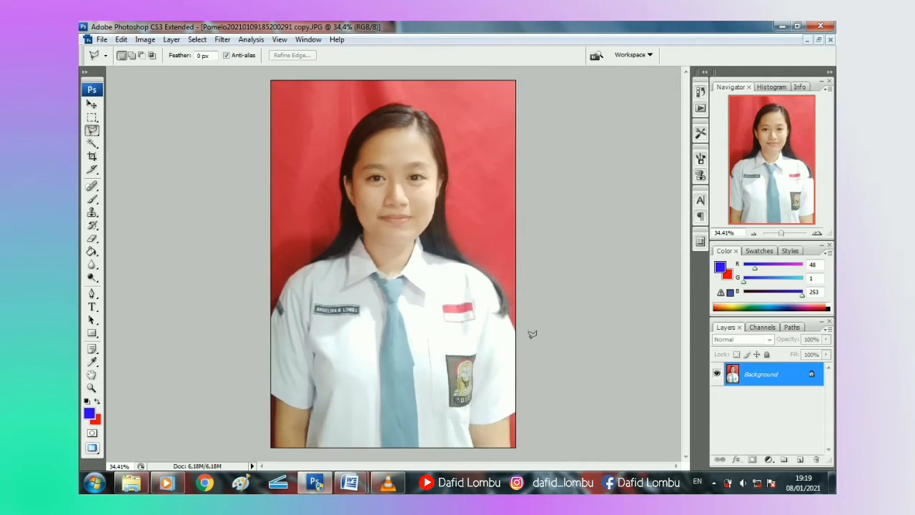
click(525, 371)
key(ctrl+plus)
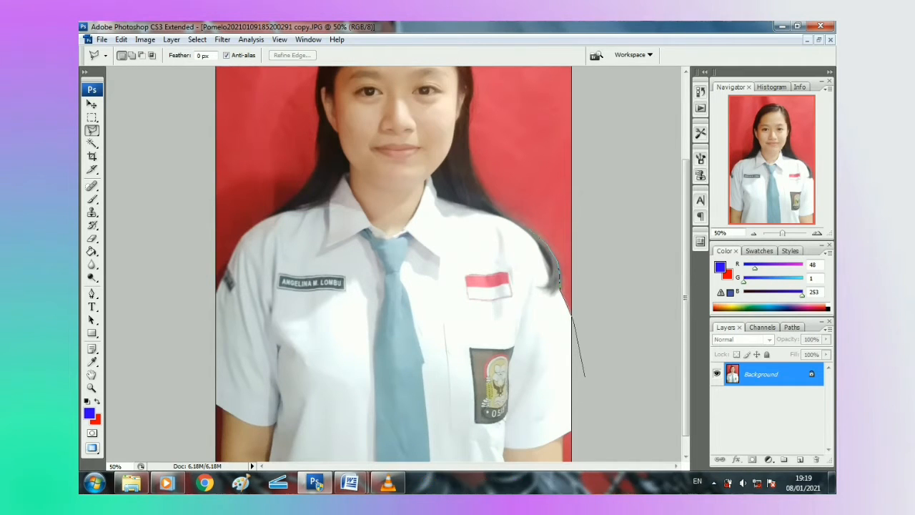
click(522, 225)
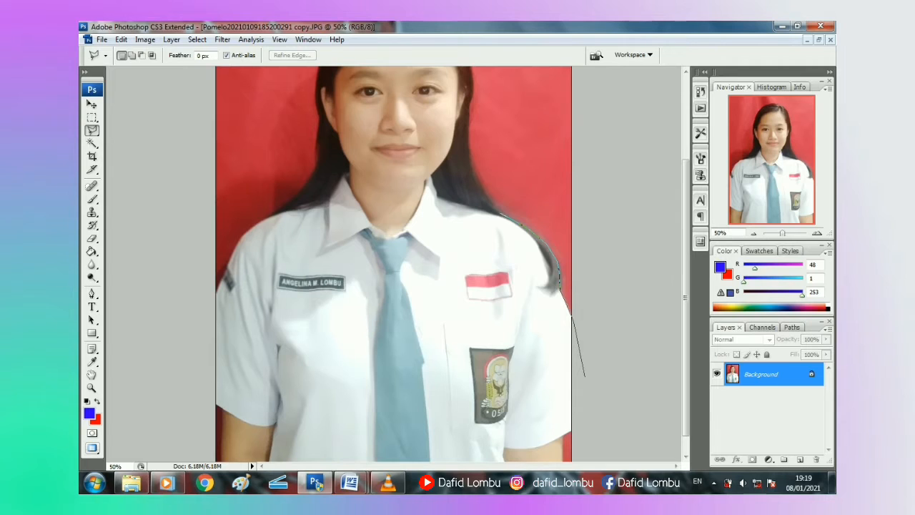
click(482, 188)
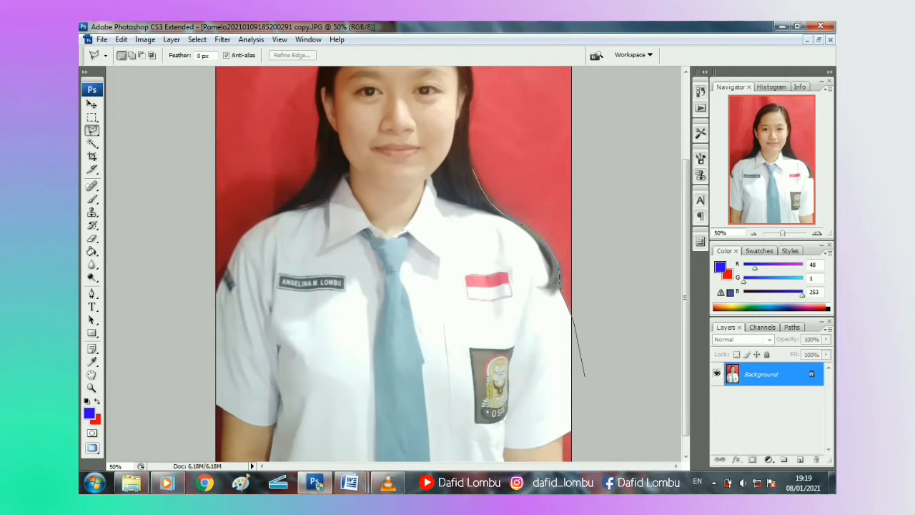
click(472, 162)
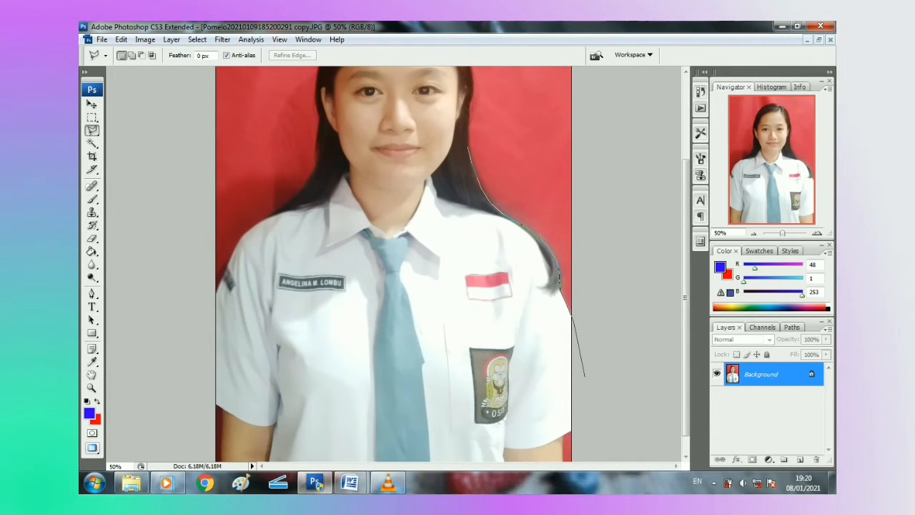
key(ctrl+plus)
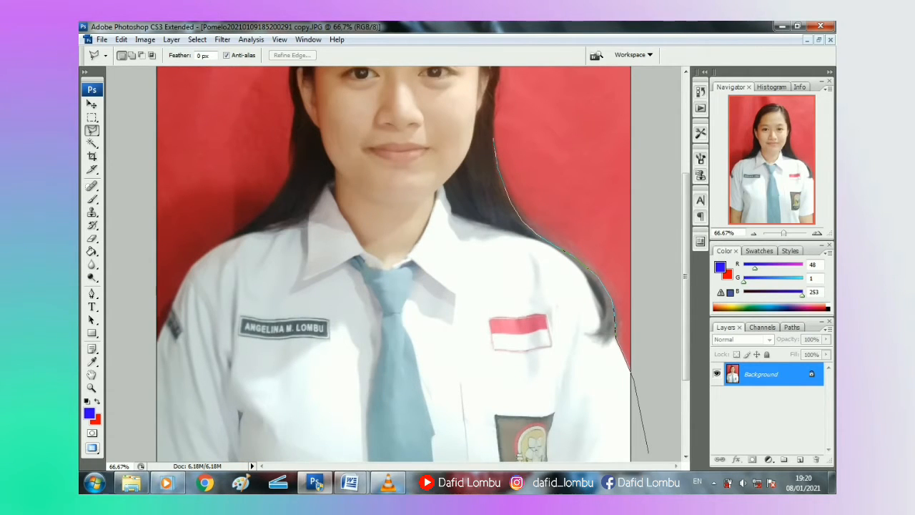
scroll(648, 452, up, 5)
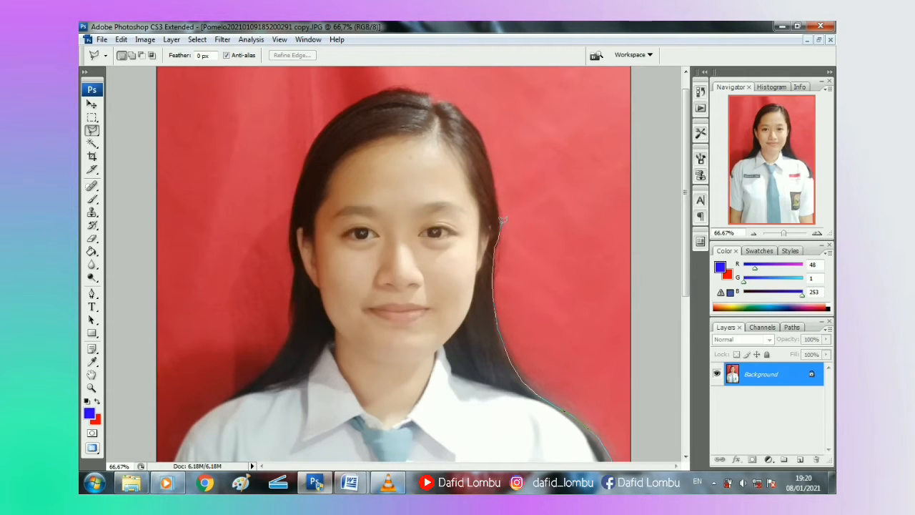
Step: Continue the lasso outline down the left shoulder and past the canvas edge
scroll(503, 221, up, 1)
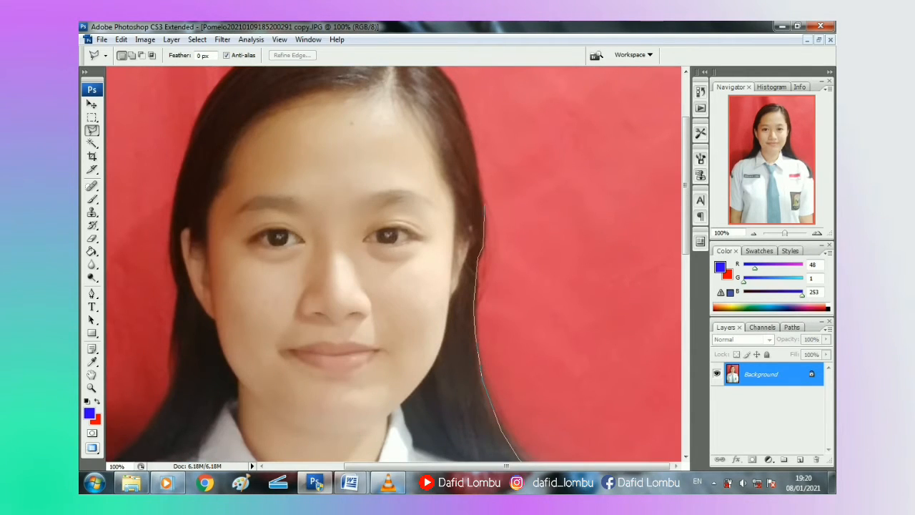
scroll(475, 147, up, 3)
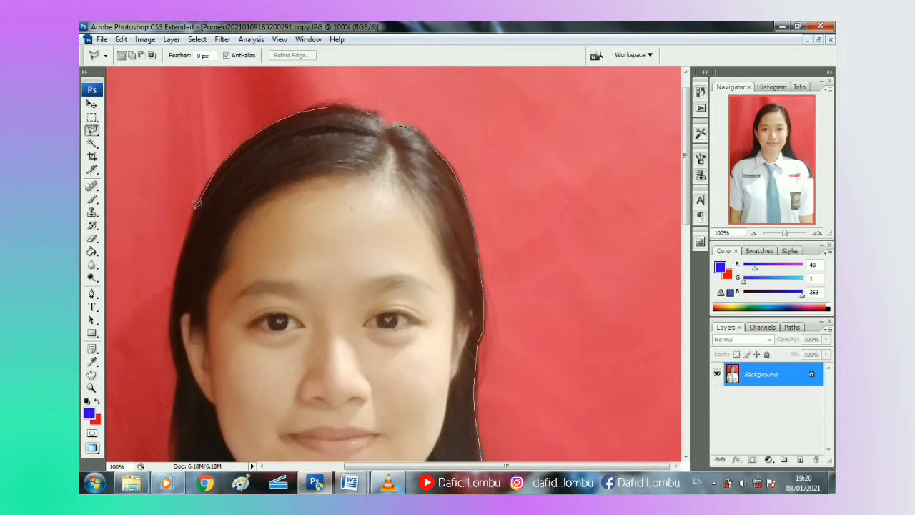
scroll(175, 372, down, 2)
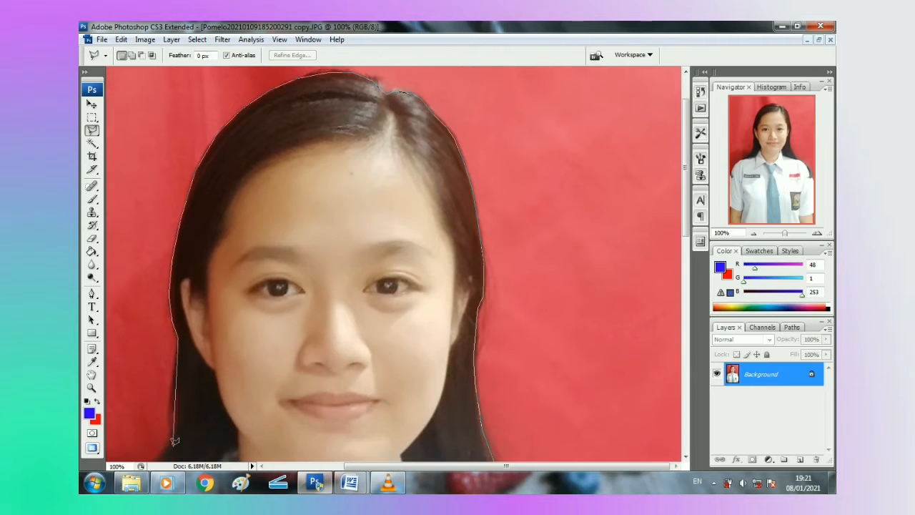
scroll(170, 415, down, 4)
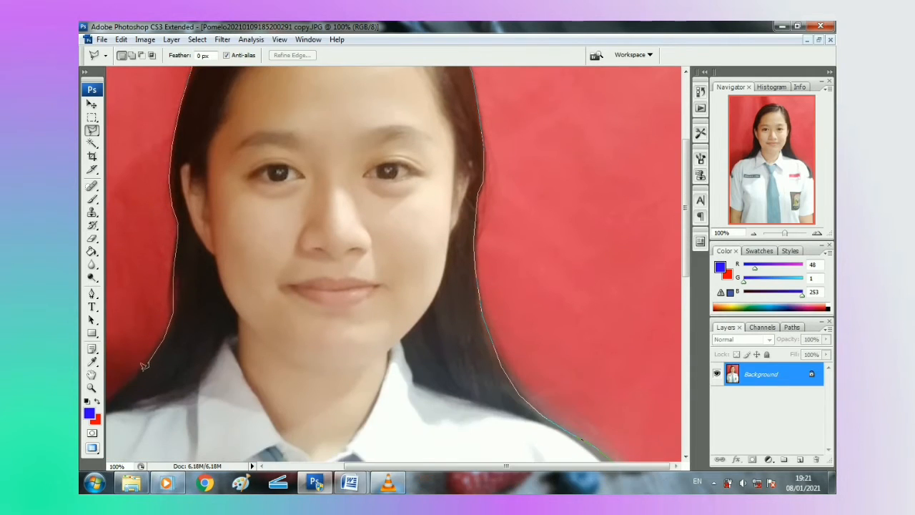
key(ctrl+minus)
key(ctrl+minus)
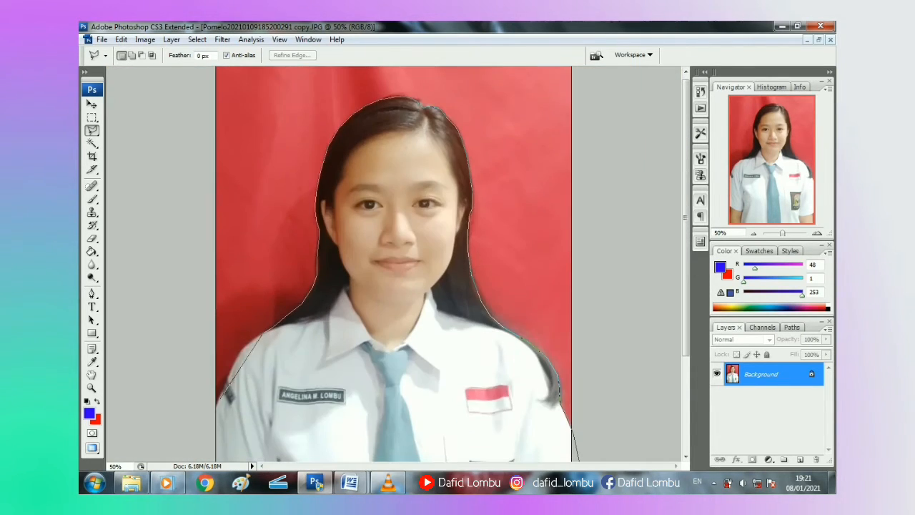
click(240, 354)
click(225, 382)
click(215, 405)
click(210, 423)
click(198, 374)
Step: Loop the outline outside the photo's left, top and right edges and close it
key(ctrl+minus)
click(248, 178)
click(267, 85)
click(523, 81)
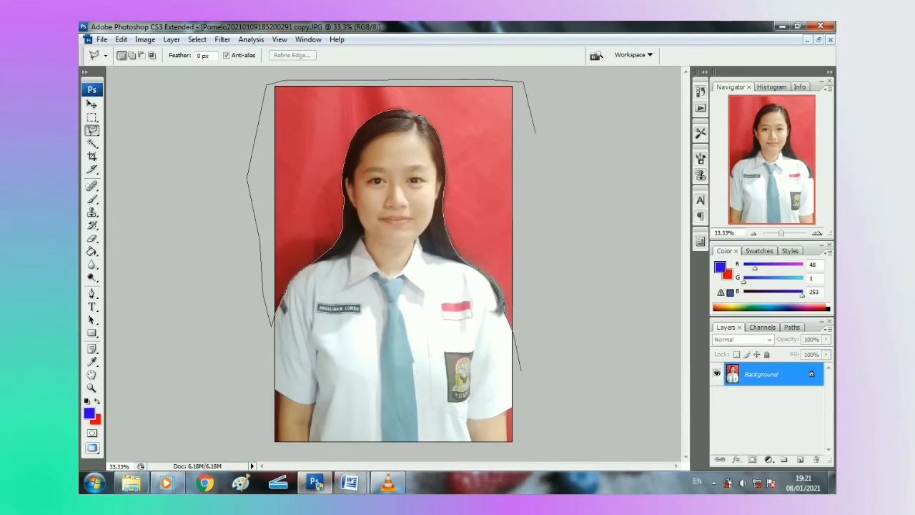
click(535, 215)
click(536, 297)
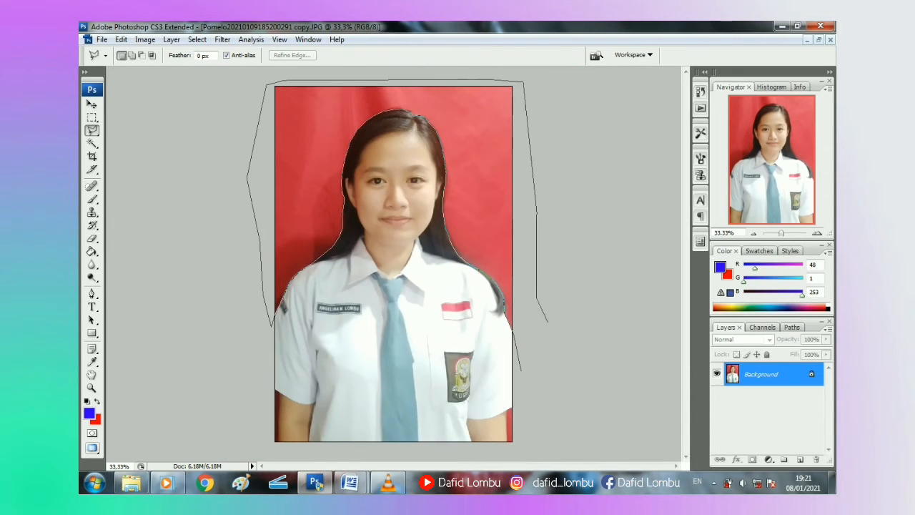
double_click(541, 358)
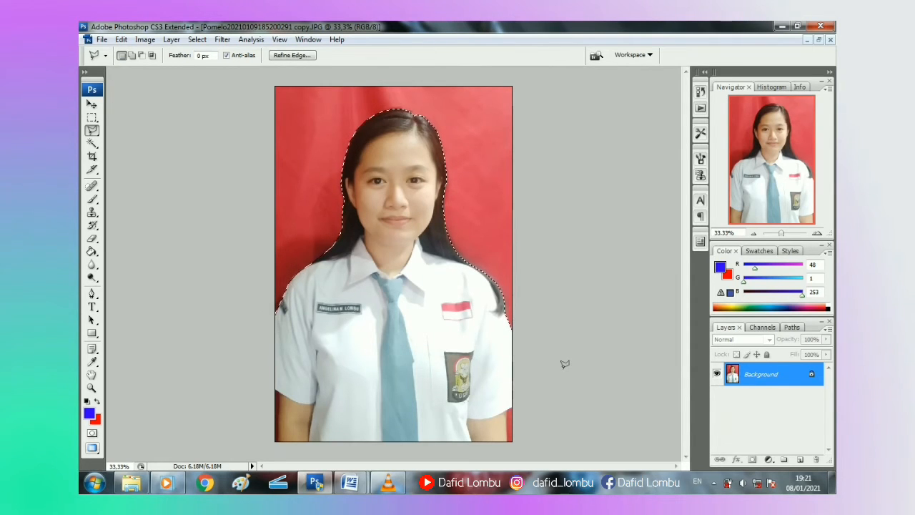
Step: Fill the selected backdrop with bright red and deselect
key(Delete)
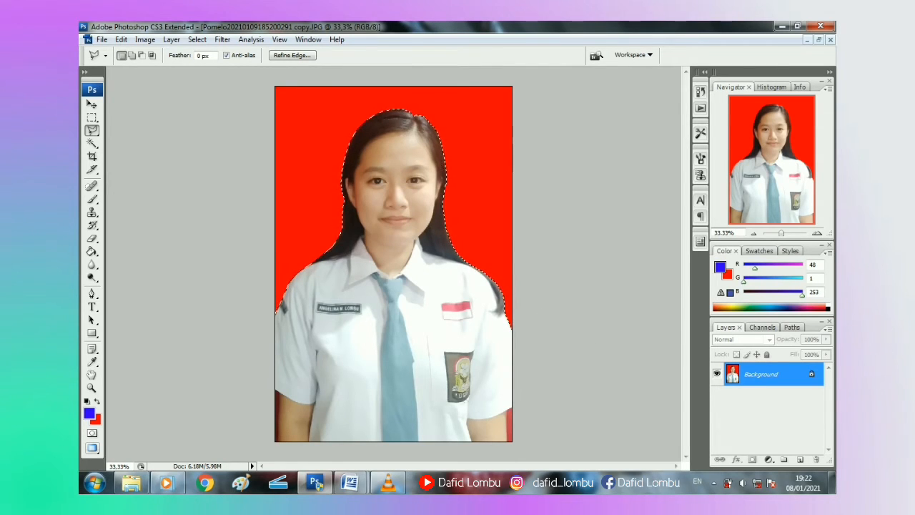
key(ctrl+d)
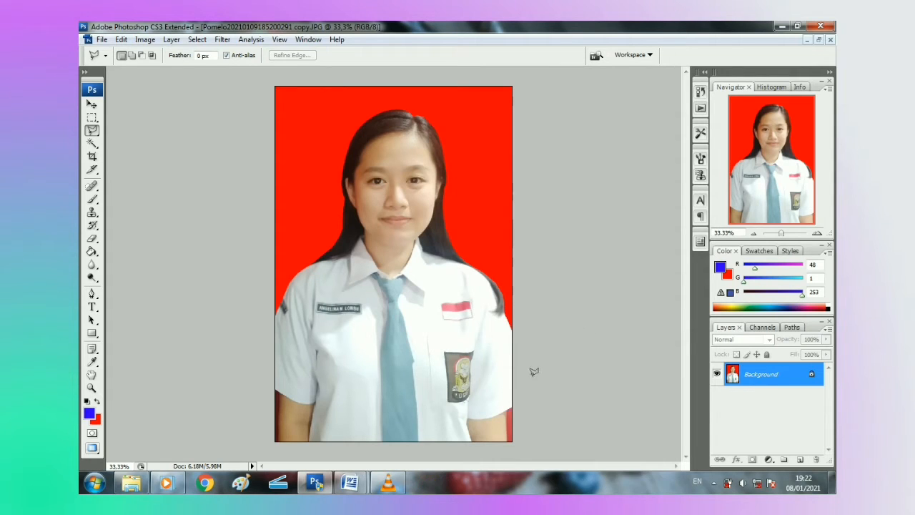
Step: Select the small area beside the right arm at the photo's lower-right edge
click(507, 440)
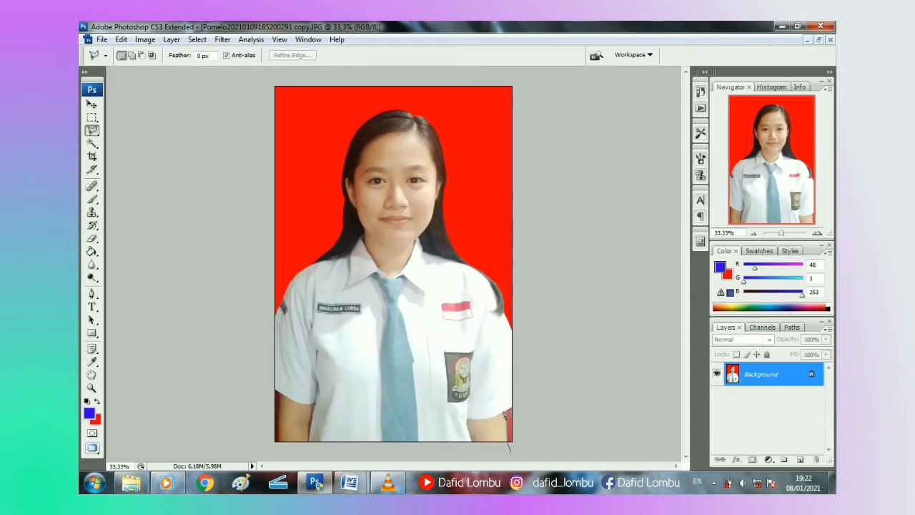
click(505, 410)
click(531, 394)
click(530, 442)
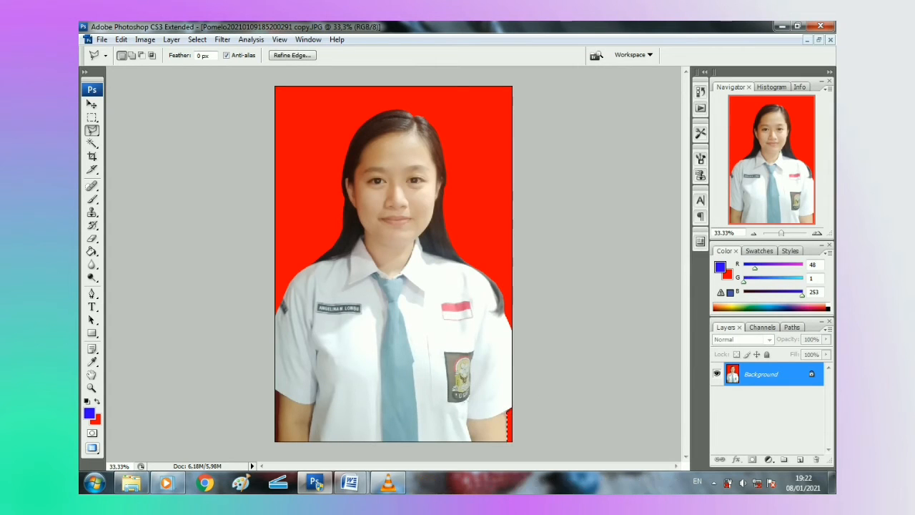
Step: Select and fix the lower-left edge strip, then deselect
click(244, 418)
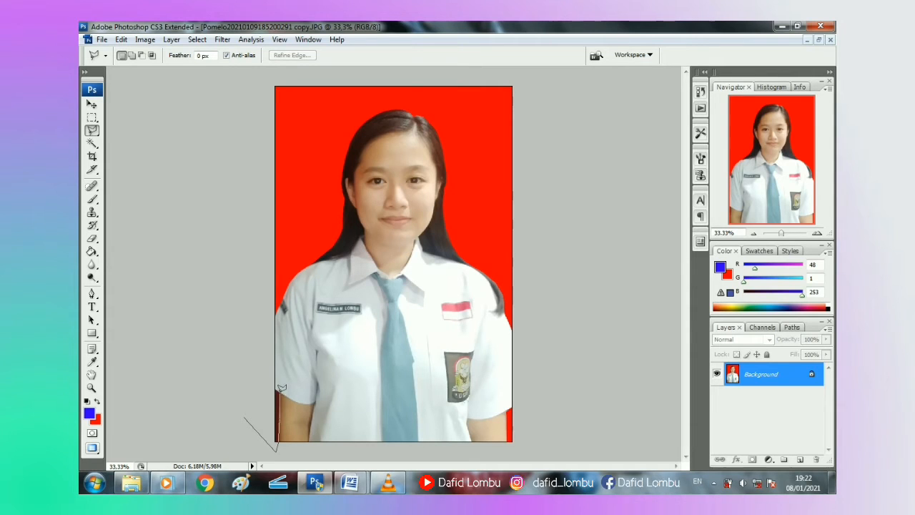
double_click(263, 374)
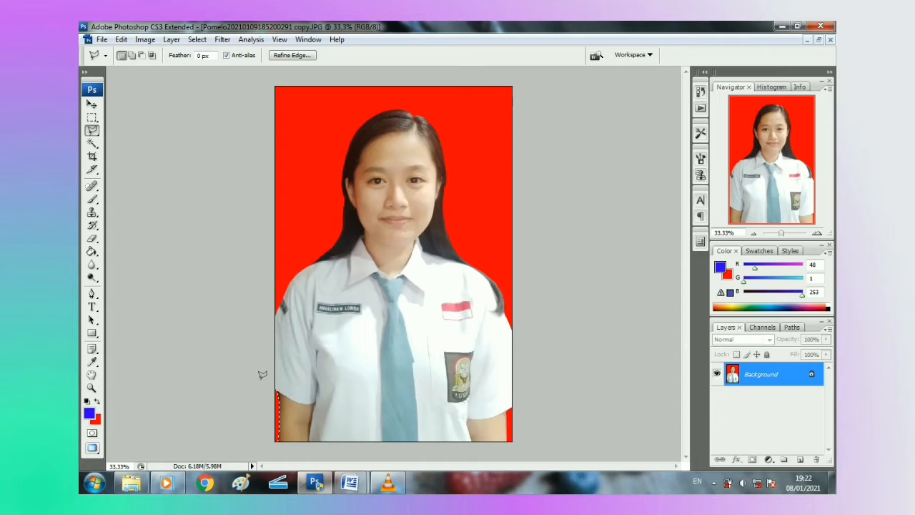
key(ctrl+d)
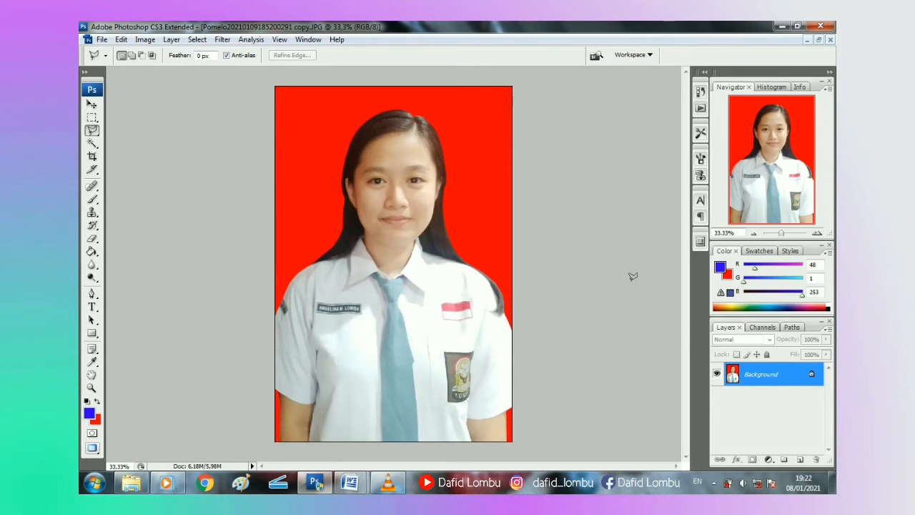
scroll(632, 276, down, 8)
scroll(633, 276, up, 5)
scroll(632, 276, up, 1)
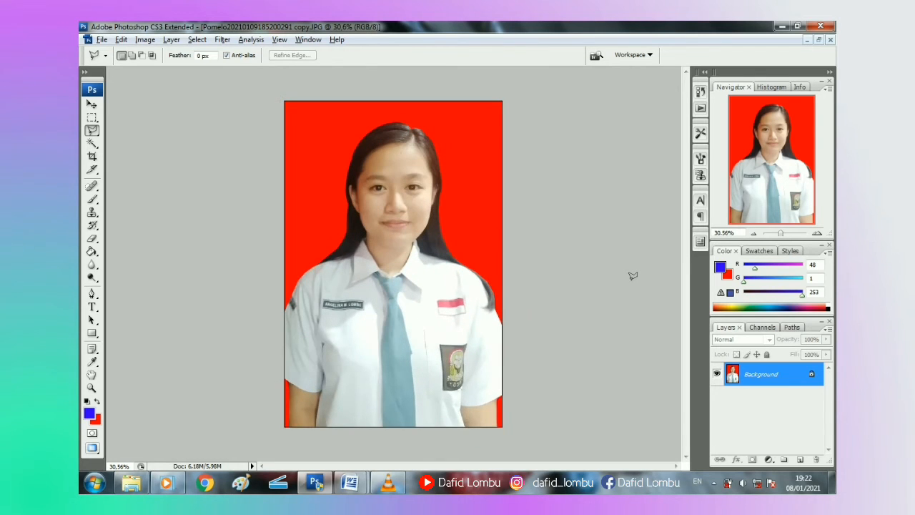
scroll(632, 276, up, 1)
scroll(632, 275, down, 1)
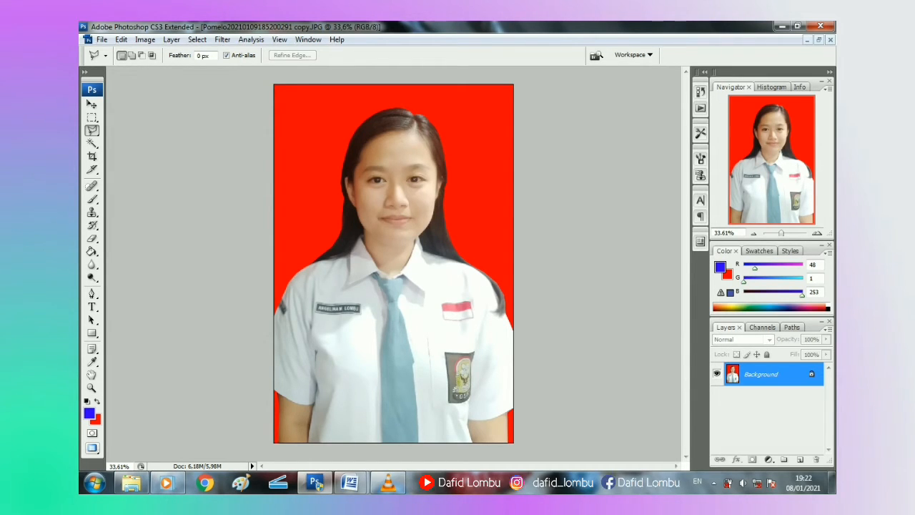
Step: Apply a Curves adjustment raising the RGB curve from input 121 to output 134
click(91, 104)
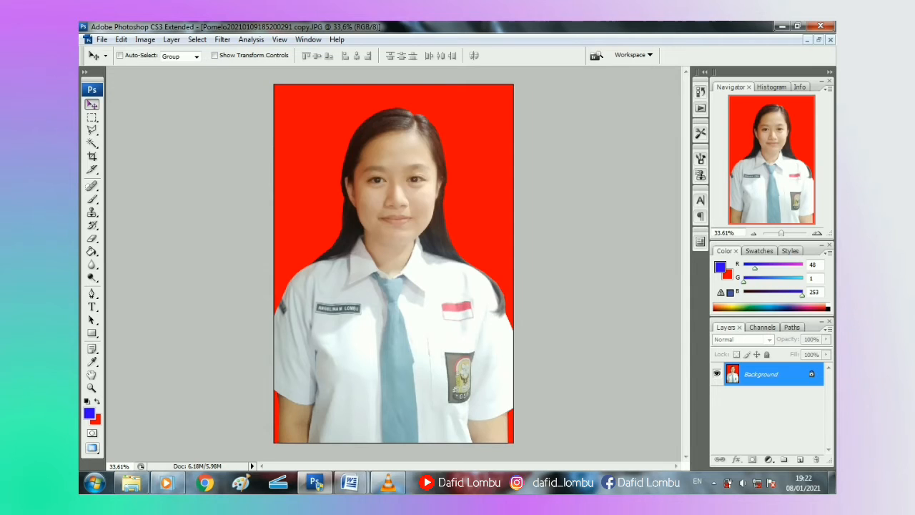
key(ctrl+m)
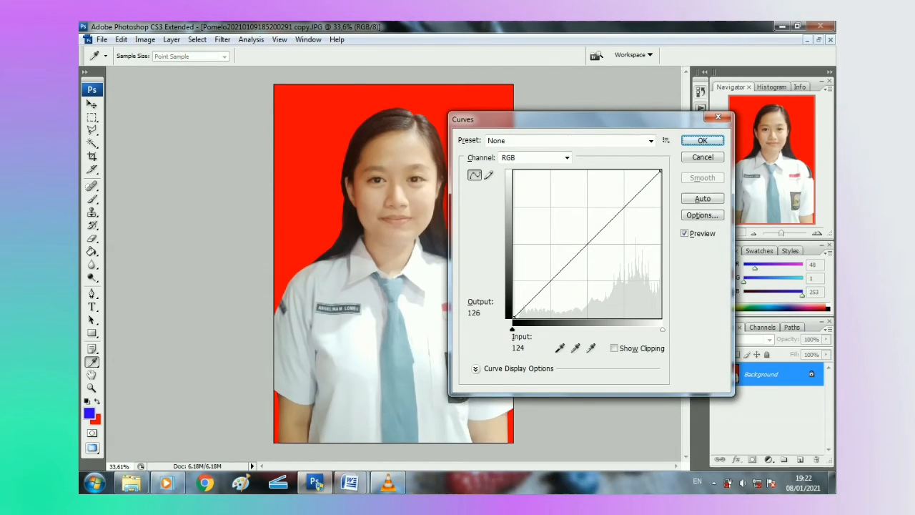
mouse_move(591, 239)
mouse_down()
mouse_move(591, 248)
mouse_move(583, 240)
mouse_up()
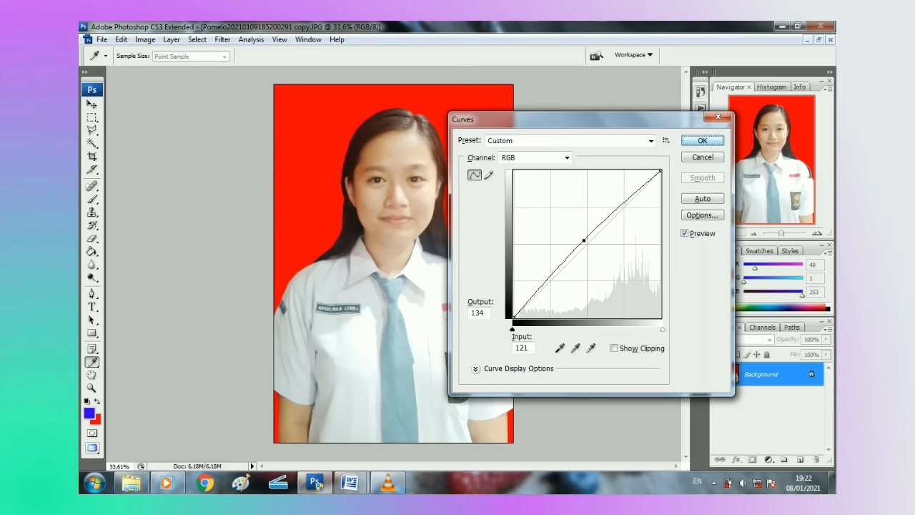
key(Return)
key(v)
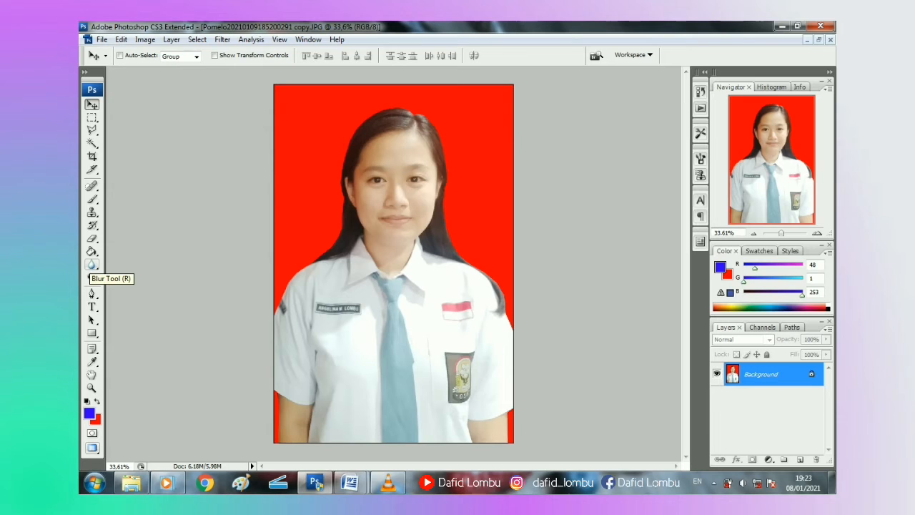
Step: Blur the left shoulder, lower-left edge, left photo border and hair's right edge
click(92, 263)
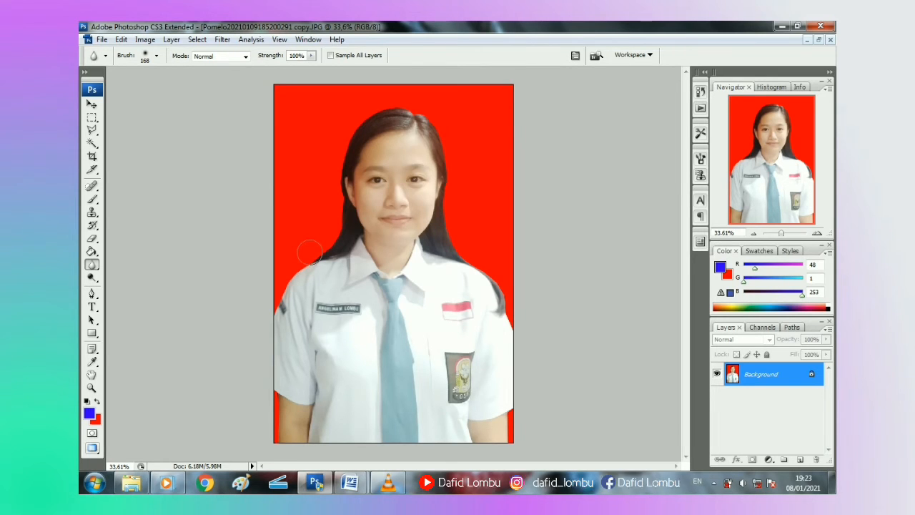
mouse_move(305, 269)
mouse_down()
mouse_move(278, 306)
mouse_move(281, 286)
mouse_move(267, 336)
mouse_move(290, 288)
mouse_move(342, 227)
mouse_move(338, 167)
mouse_move(370, 120)
mouse_move(362, 119)
mouse_move(415, 109)
mouse_move(435, 121)
mouse_move(425, 114)
mouse_move(450, 180)
mouse_move(449, 226)
mouse_move(450, 192)
mouse_move(457, 245)
mouse_move(453, 237)
mouse_move(487, 278)
mouse_move(510, 333)
mouse_move(508, 309)
mouse_move(509, 425)
mouse_up()
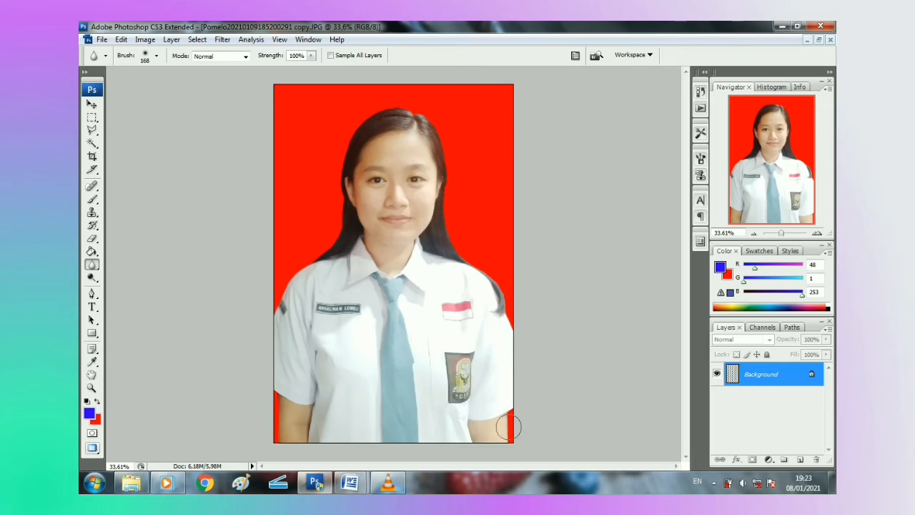
mouse_move(278, 449)
mouse_down()
mouse_move(275, 390)
mouse_move(270, 456)
mouse_move(269, 275)
mouse_move(273, 312)
mouse_move(331, 236)
mouse_move(341, 182)
mouse_move(338, 251)
mouse_move(311, 286)
mouse_move(347, 191)
mouse_move(350, 153)
mouse_move(368, 115)
mouse_move(389, 110)
mouse_move(424, 110)
mouse_move(413, 107)
mouse_move(443, 139)
mouse_move(456, 212)
mouse_move(452, 202)
mouse_move(450, 232)
mouse_move(453, 203)
mouse_move(478, 265)
mouse_move(448, 236)
mouse_move(507, 320)
mouse_move(505, 295)
mouse_move(497, 330)
mouse_move(524, 421)
mouse_up()
scroll(541, 403, down, 8)
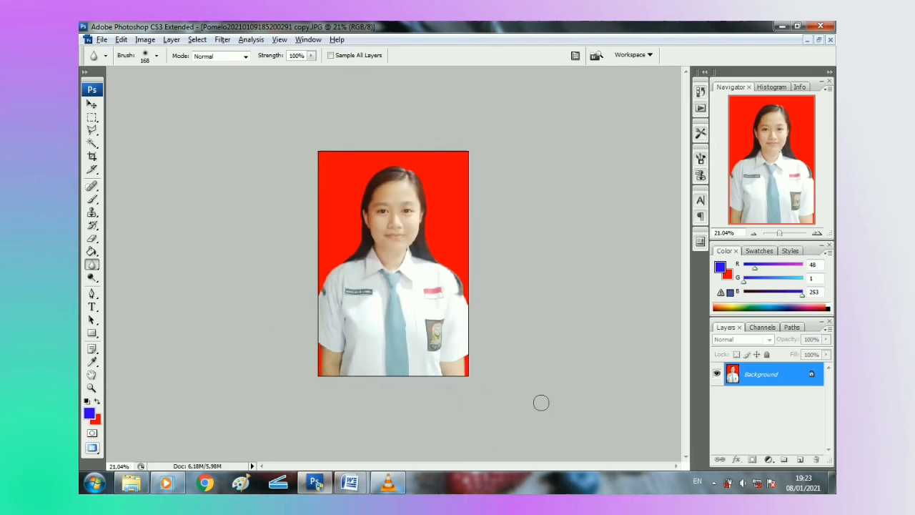
scroll(541, 402, up, 3)
scroll(541, 402, up, 5)
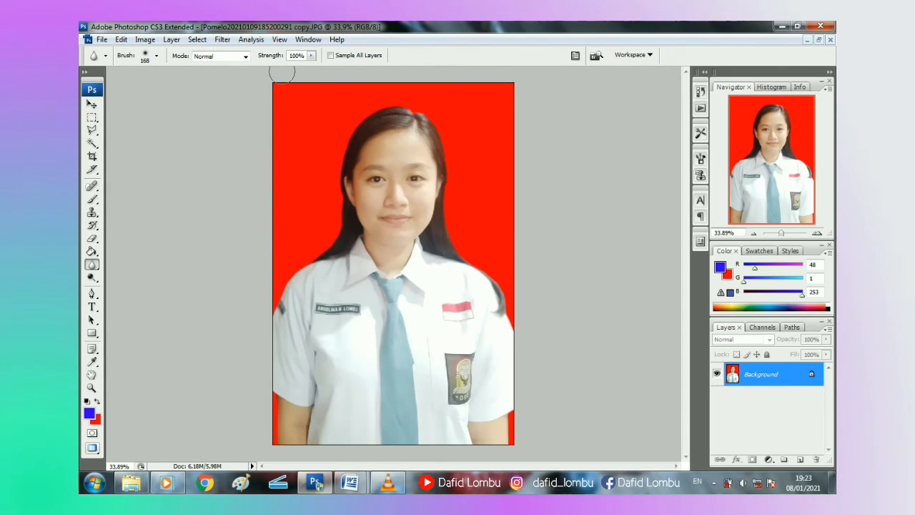
mouse_move(279, 81)
mouse_down()
mouse_move(262, 138)
mouse_move(273, 429)
mouse_up()
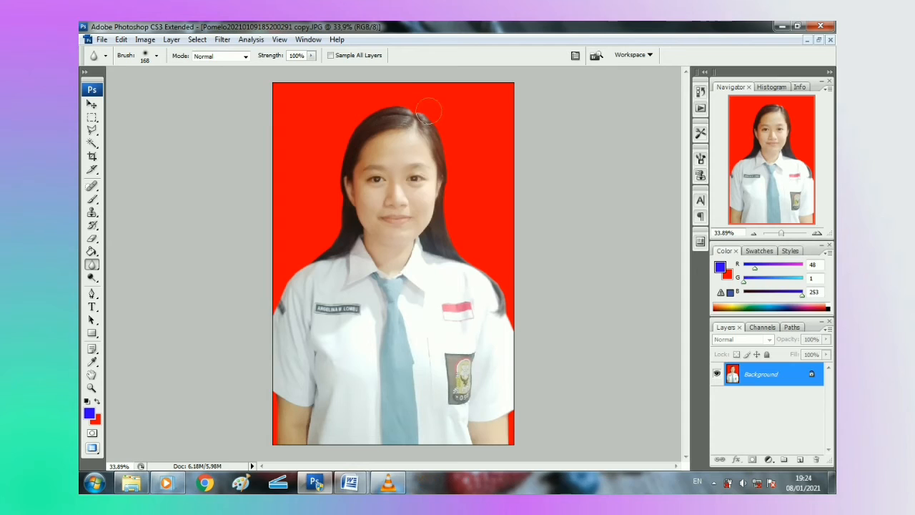
mouse_move(441, 135)
mouse_down()
mouse_move(462, 261)
mouse_move(504, 317)
mouse_move(507, 293)
mouse_move(502, 429)
mouse_up()
Step: Save As the portrait in JPEG format, named with the student's name
click(102, 40)
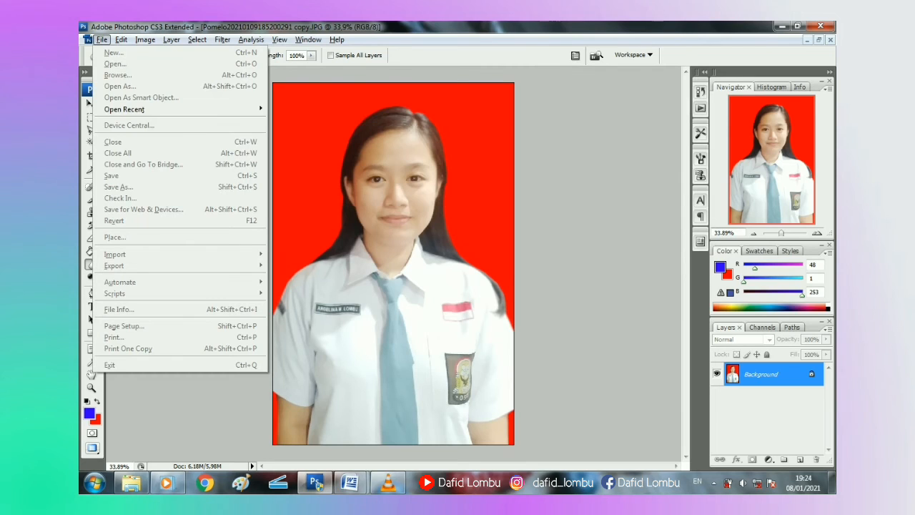
click(585, 230)
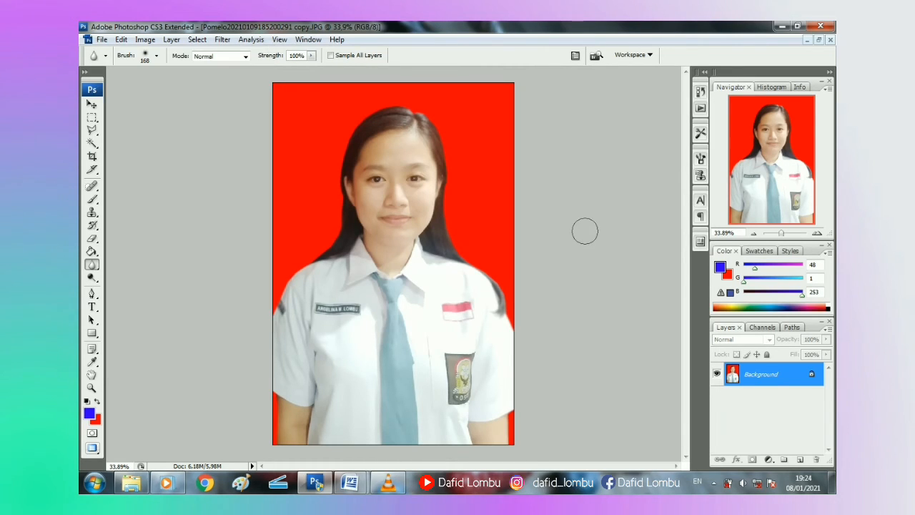
click(91, 104)
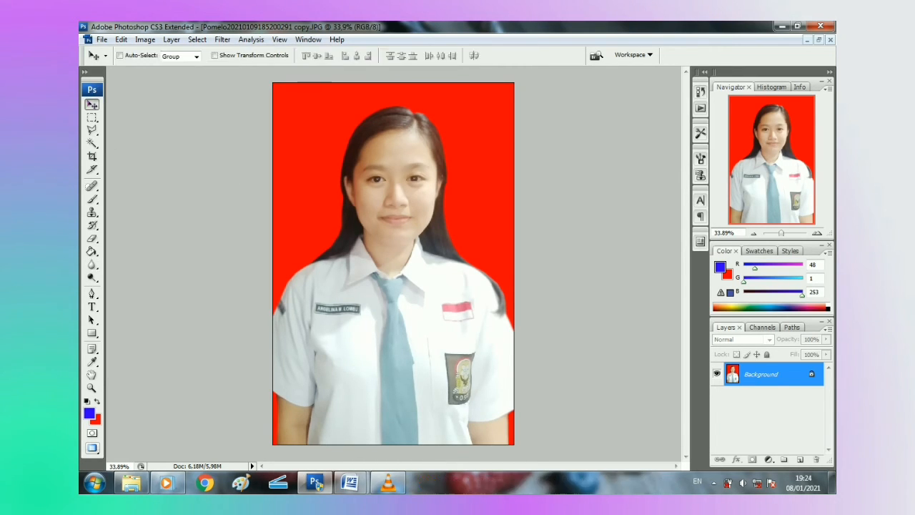
click(102, 39)
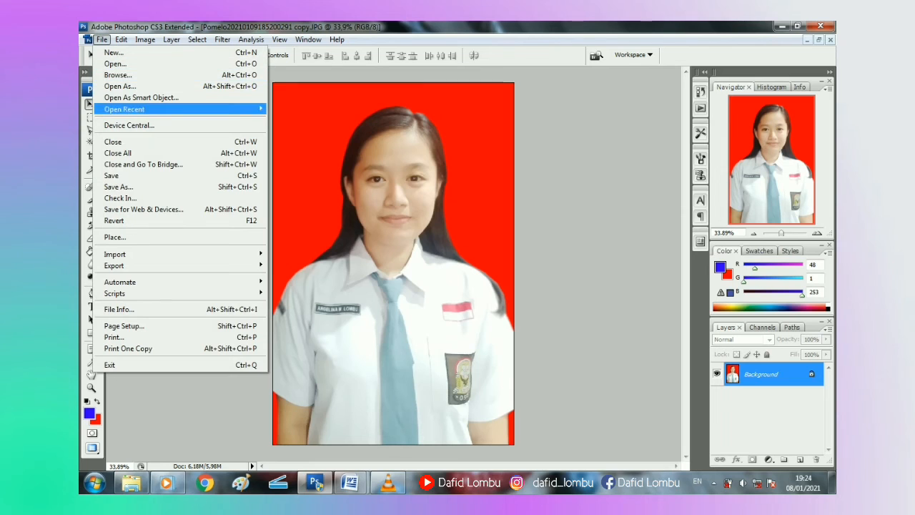
click(118, 187)
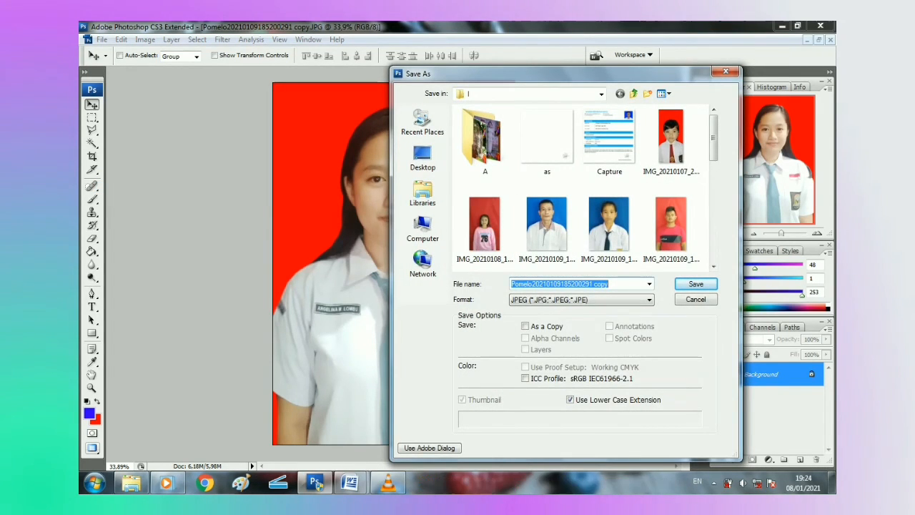
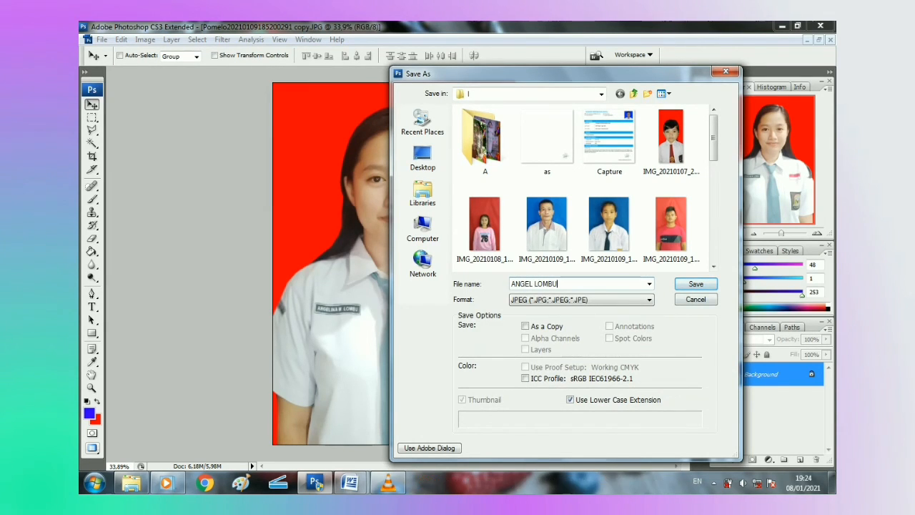
key(Return)
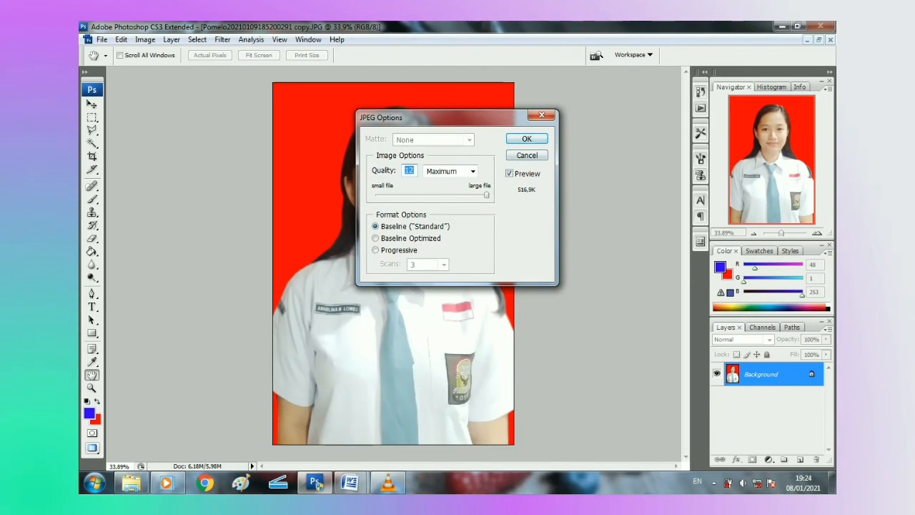
Step: Save the JPEG at Quality 12 (Maximum) with Baseline Standard format
drag(443, 117, 551, 94)
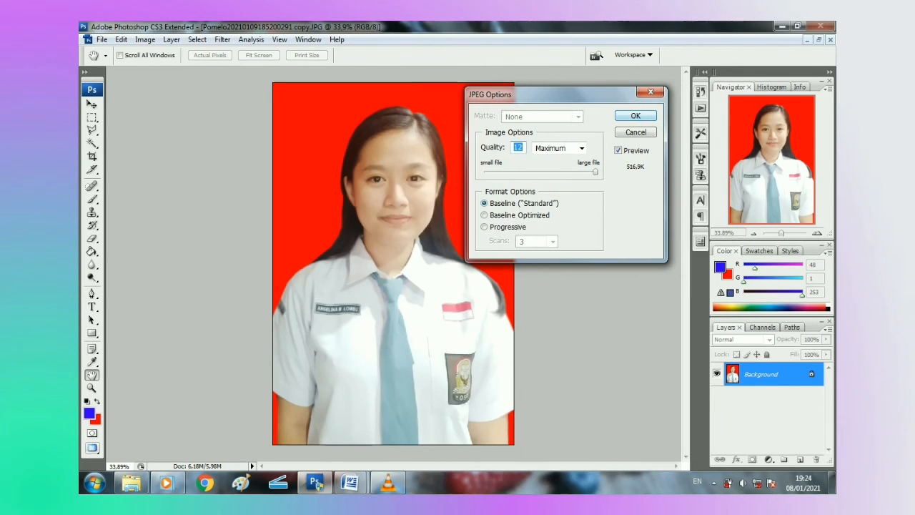
key(Return)
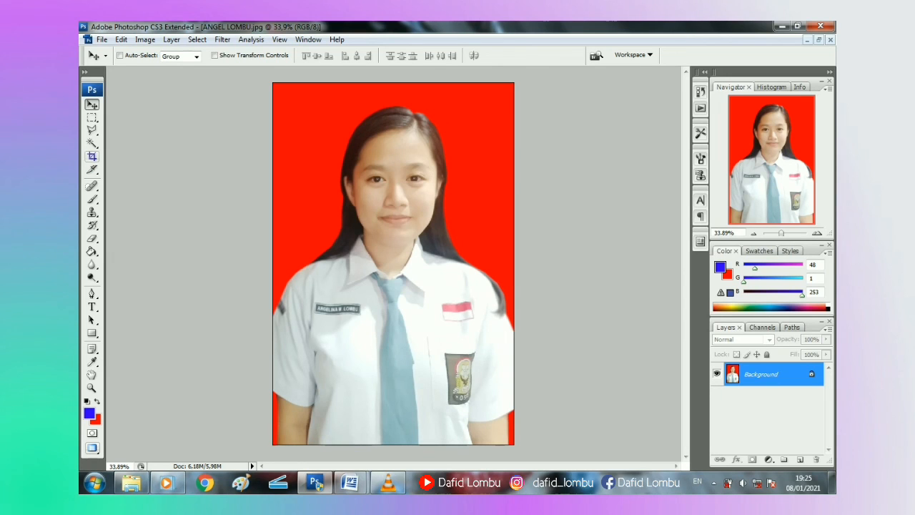
Step: Set the Crop Tool's 4x6 preset to 4 cm by 6 cm at 300 pixels/cm, leaving the photo uncropped
click(92, 157)
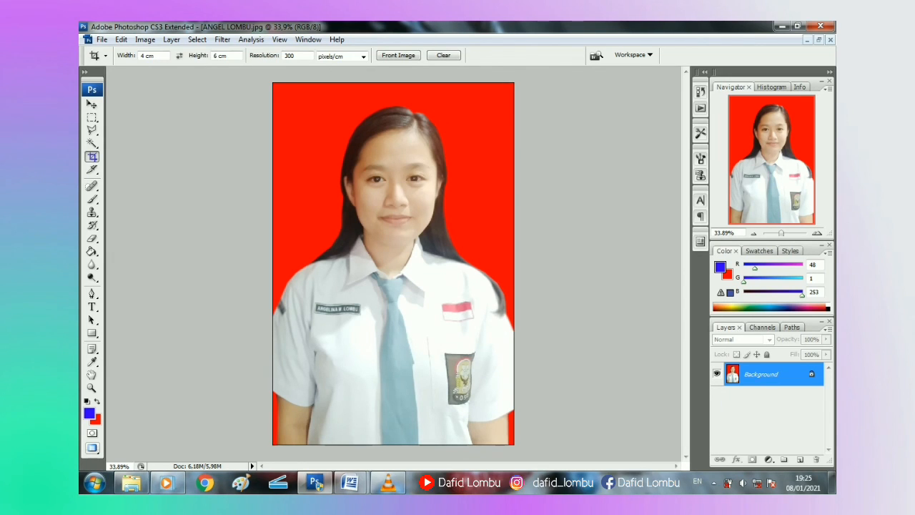
click(106, 55)
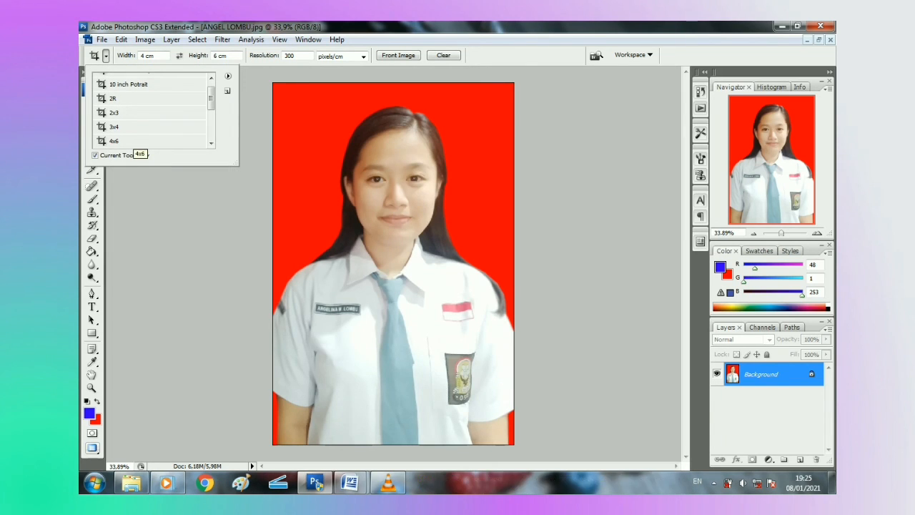
click(133, 140)
drag(155, 56, 142, 56)
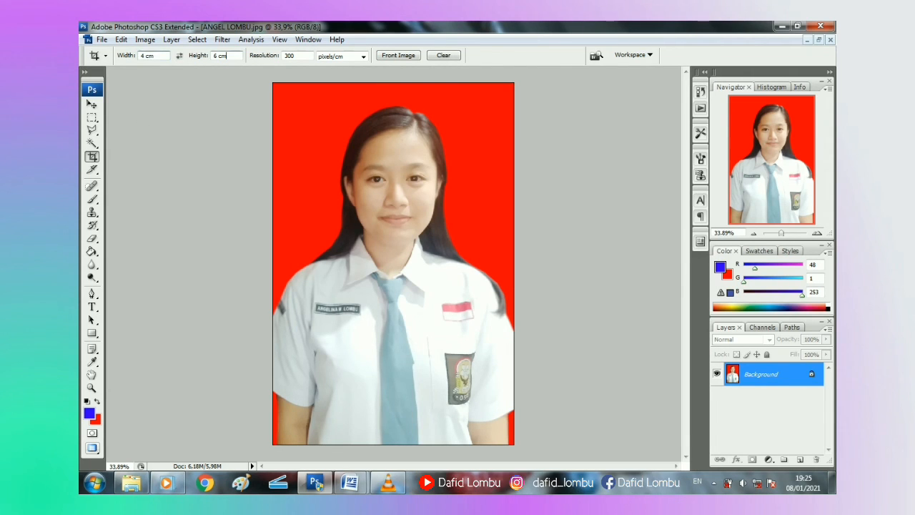
drag(226, 55, 213, 56)
click(292, 56)
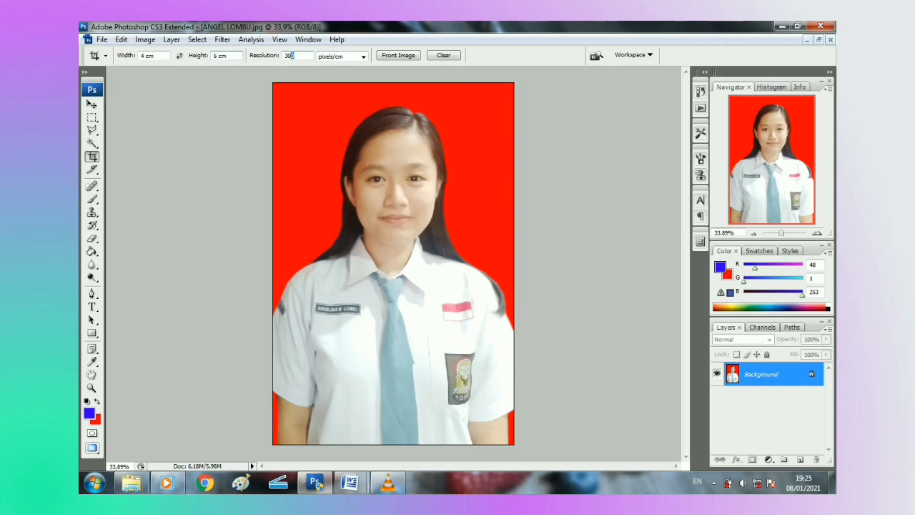
click(363, 55)
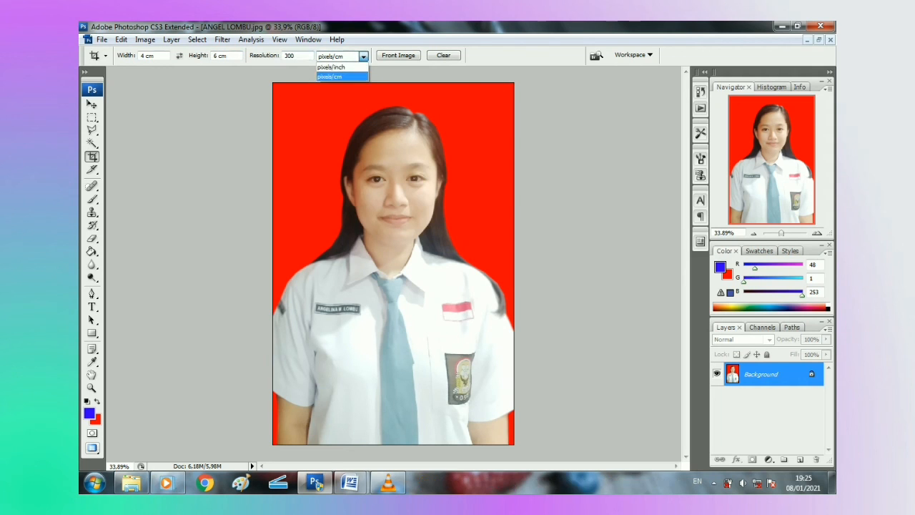
click(365, 72)
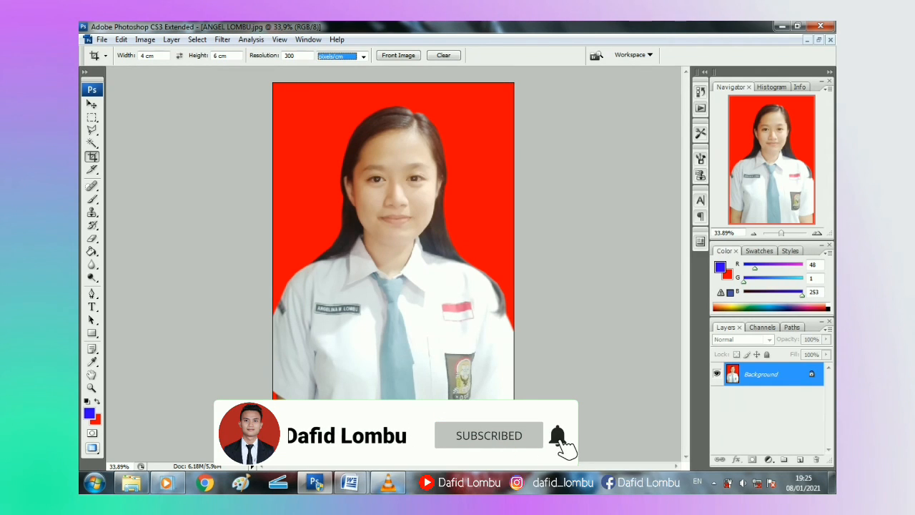
drag(274, 83, 514, 444)
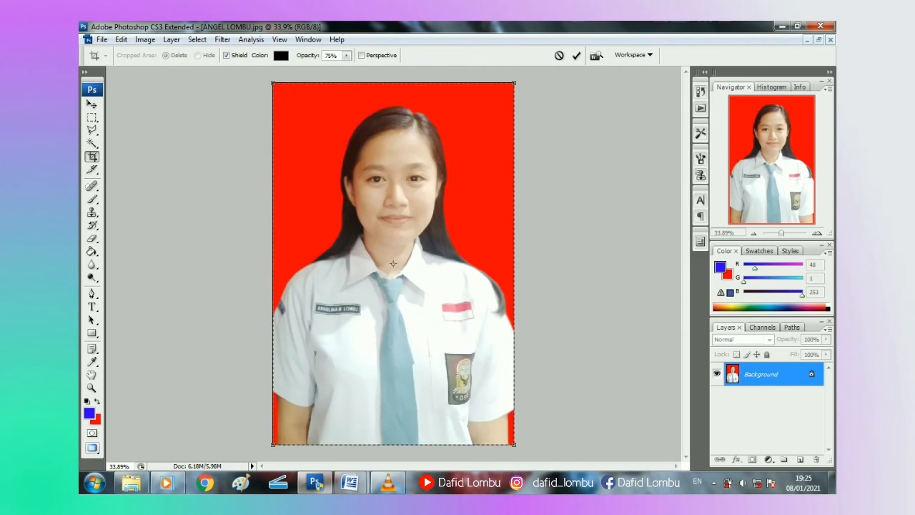
key(Return)
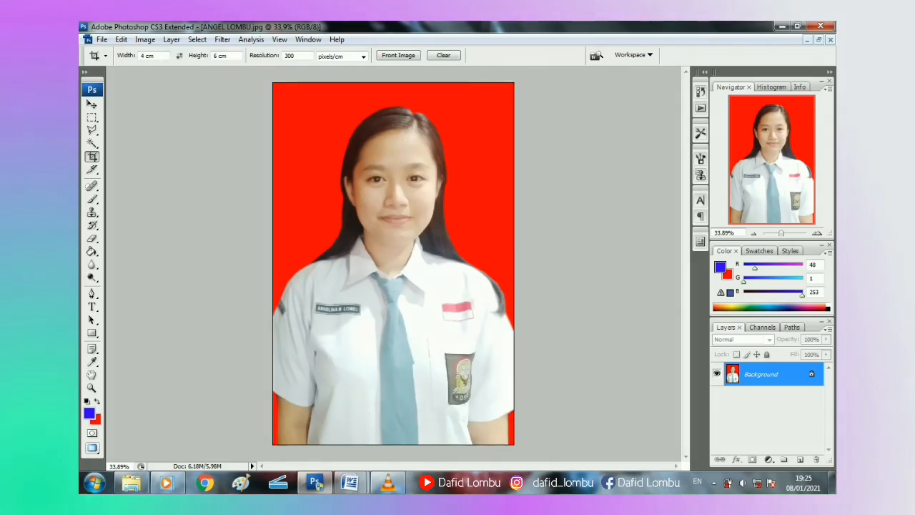